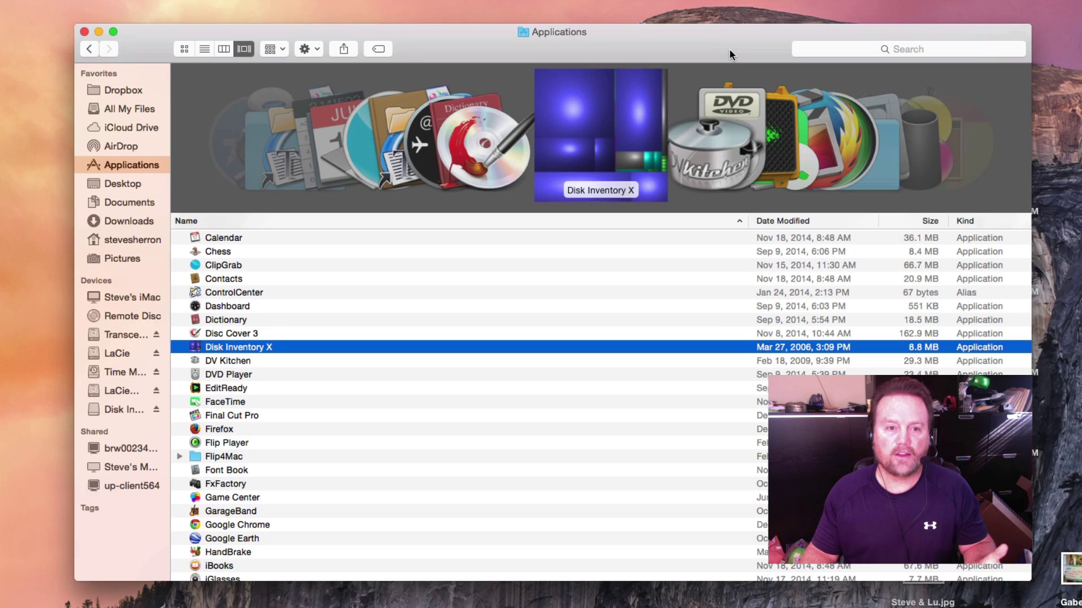
# - Check Macintosh HD's Get Info: 250.14 GB capacity with 26.69 GB available
pyautogui.click(134, 297)
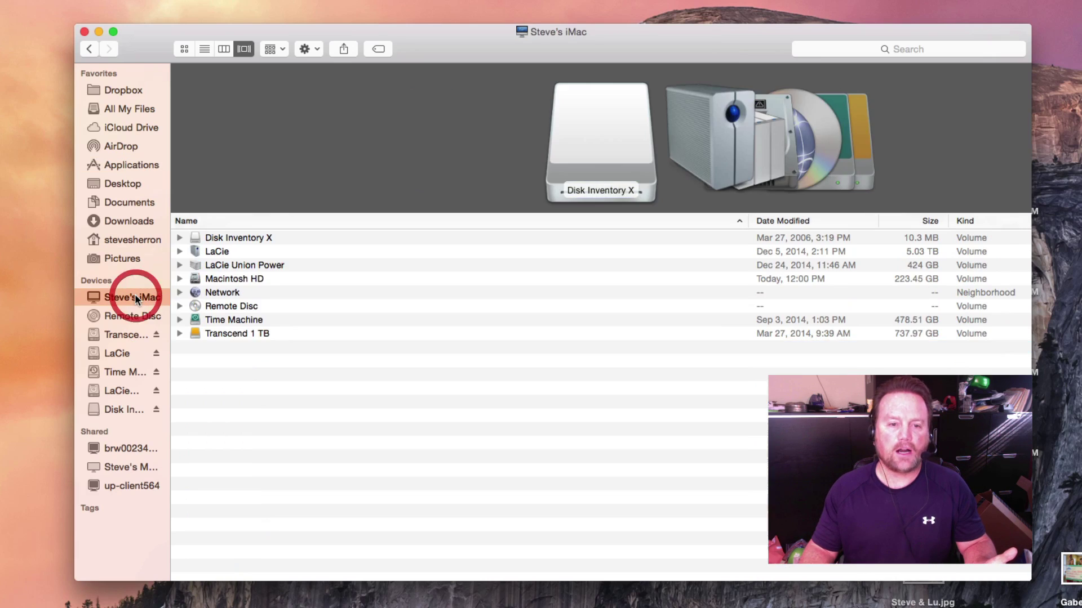
pyautogui.rightClick(237, 282)
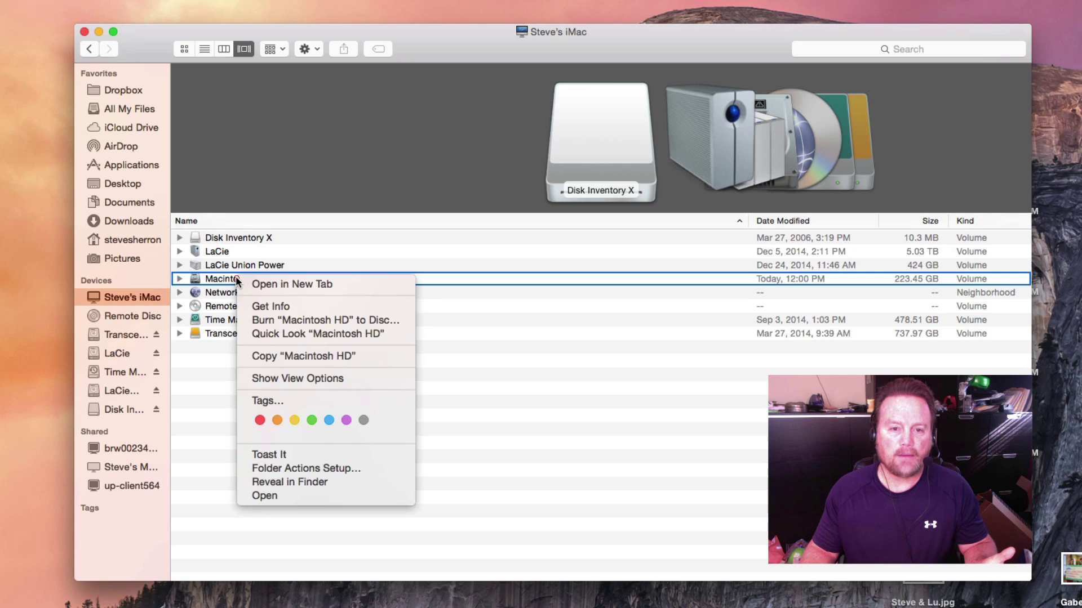
pyautogui.click(289, 308)
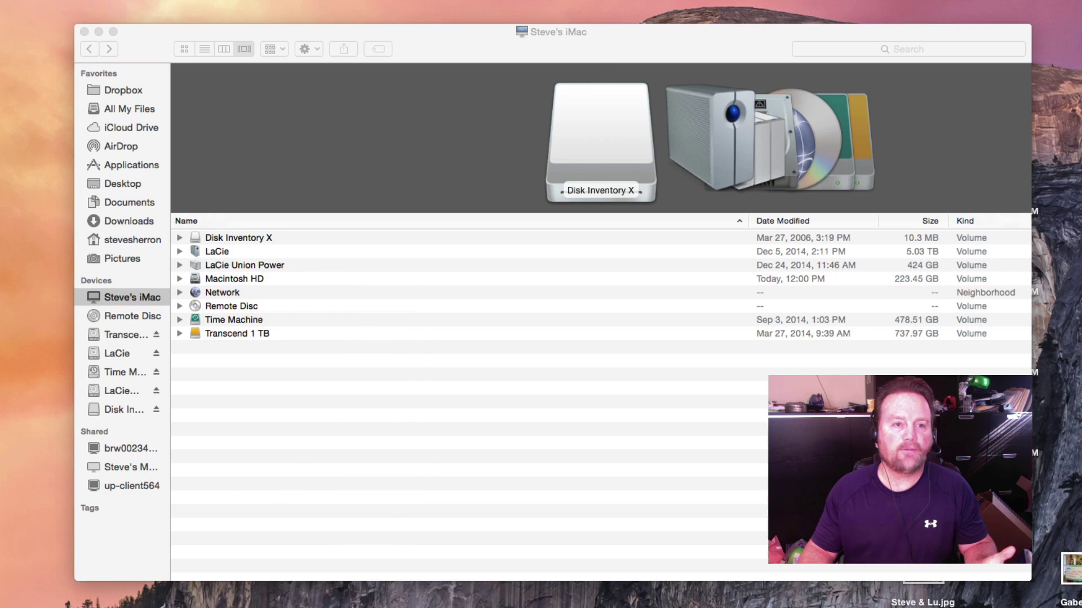
pyautogui.moveTo(579, 37); pyautogui.dragTo(597, 31)
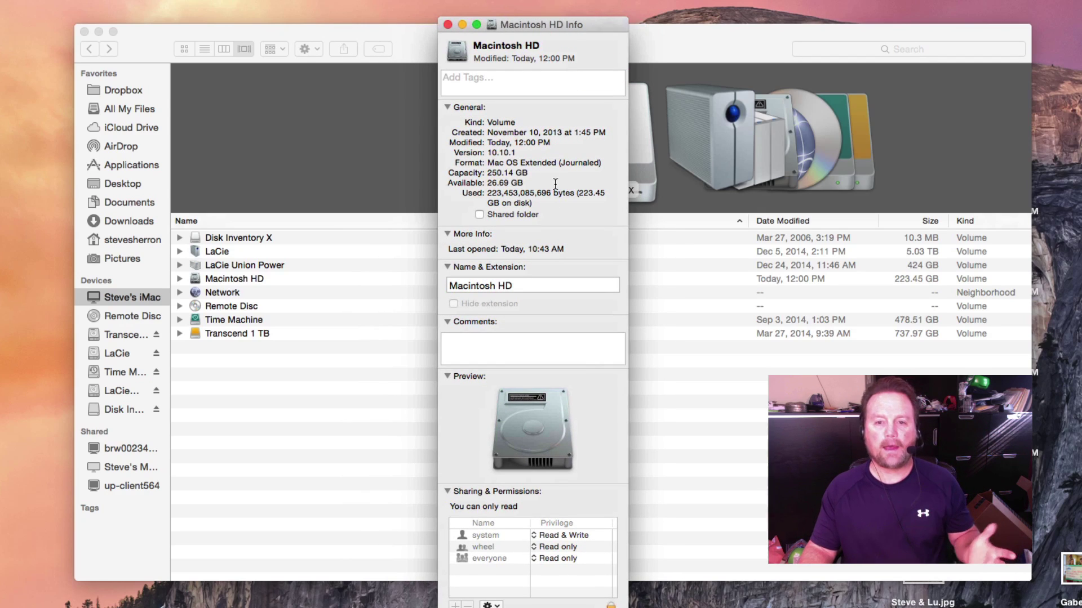
pyautogui.moveTo(530, 174); pyautogui.dragTo(478, 174)
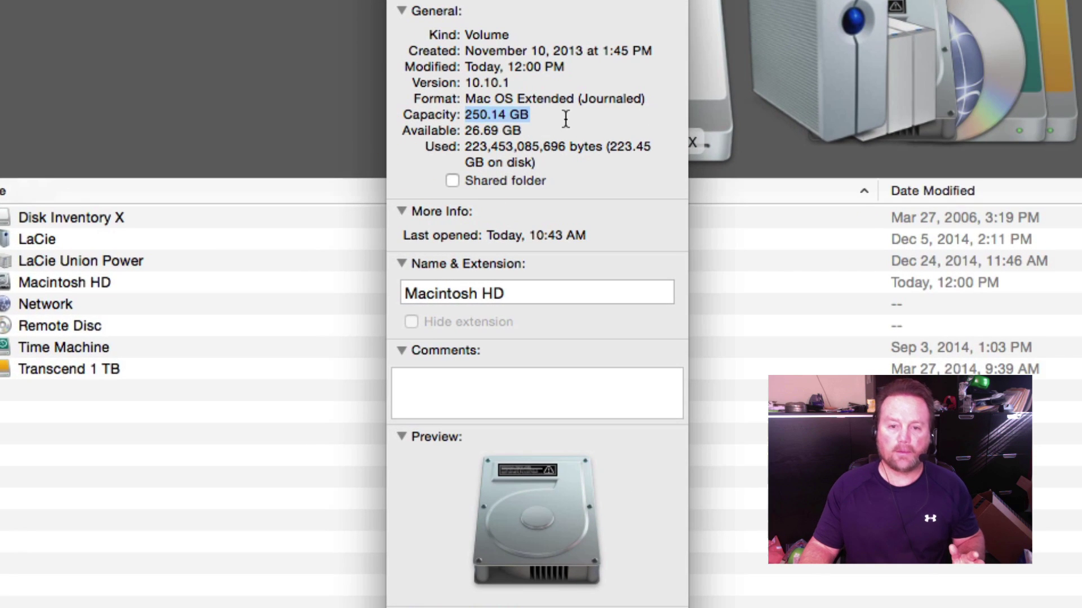
pyautogui.click(566, 120)
pyautogui.moveTo(524, 131); pyautogui.dragTo(464, 132)
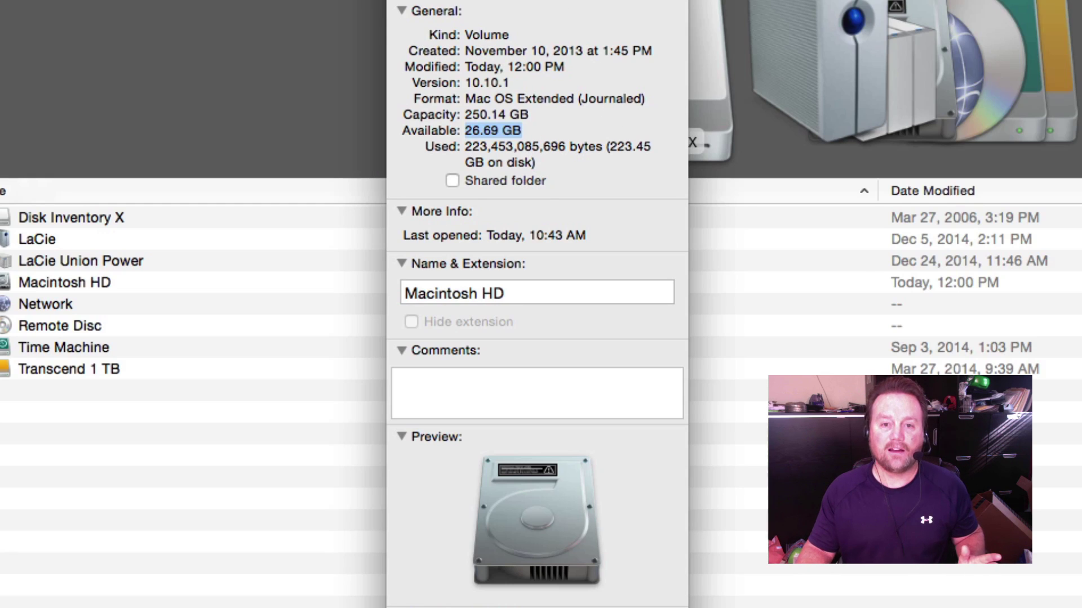
pyautogui.press('super+w')
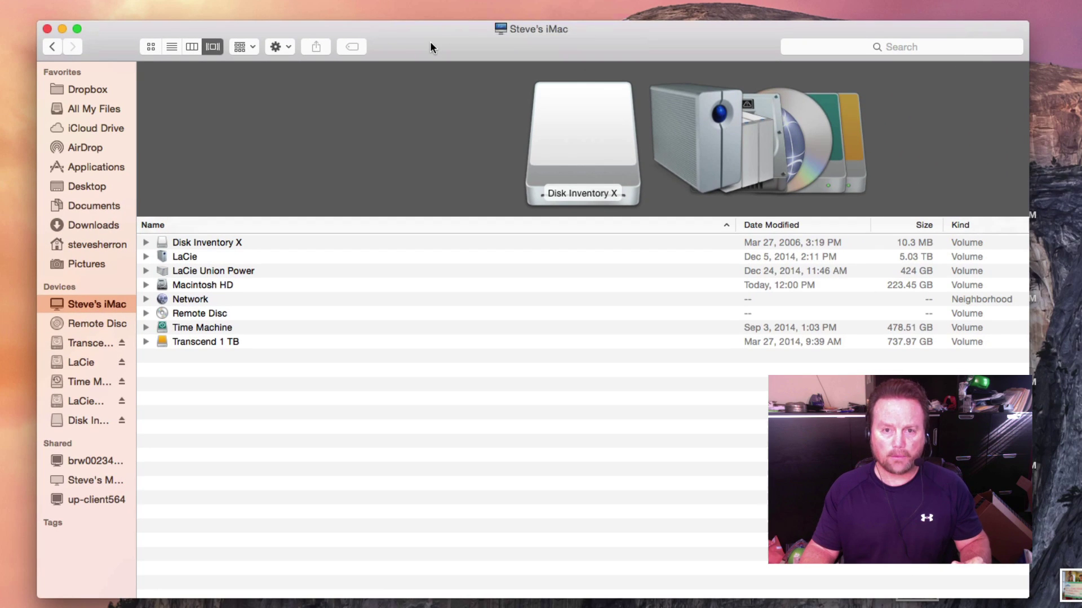
# - Adjust the Finder window showing the Dropbox folder and its Adventure Outdoors subfolder
pyautogui.moveTo(432, 41); pyautogui.dragTo(434, 38)
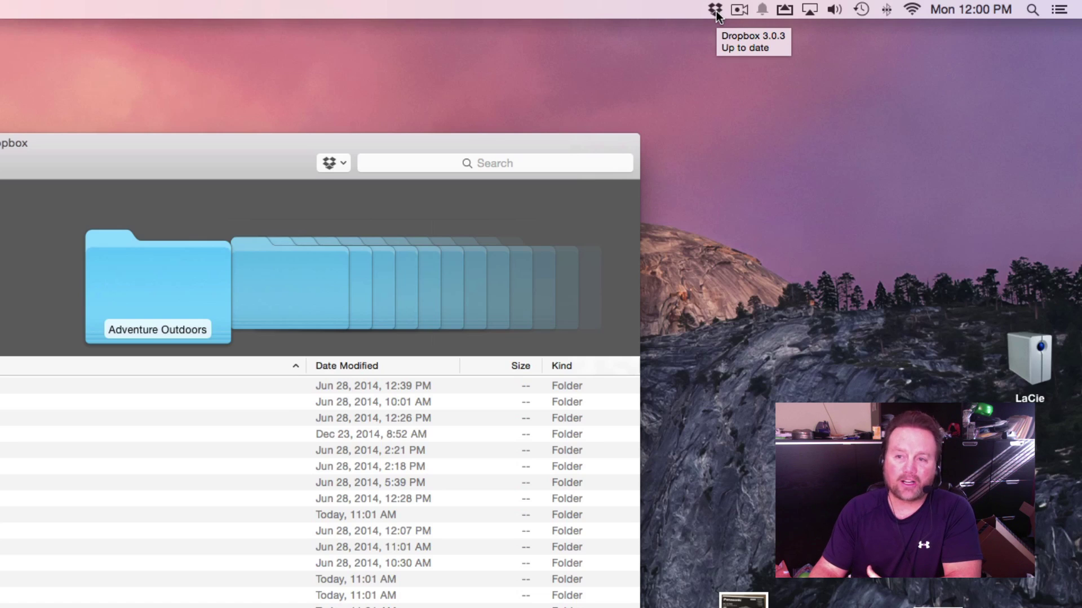
# - Quit Dropbox from the gear menu of its menu-bar panel
pyautogui.click(716, 14)
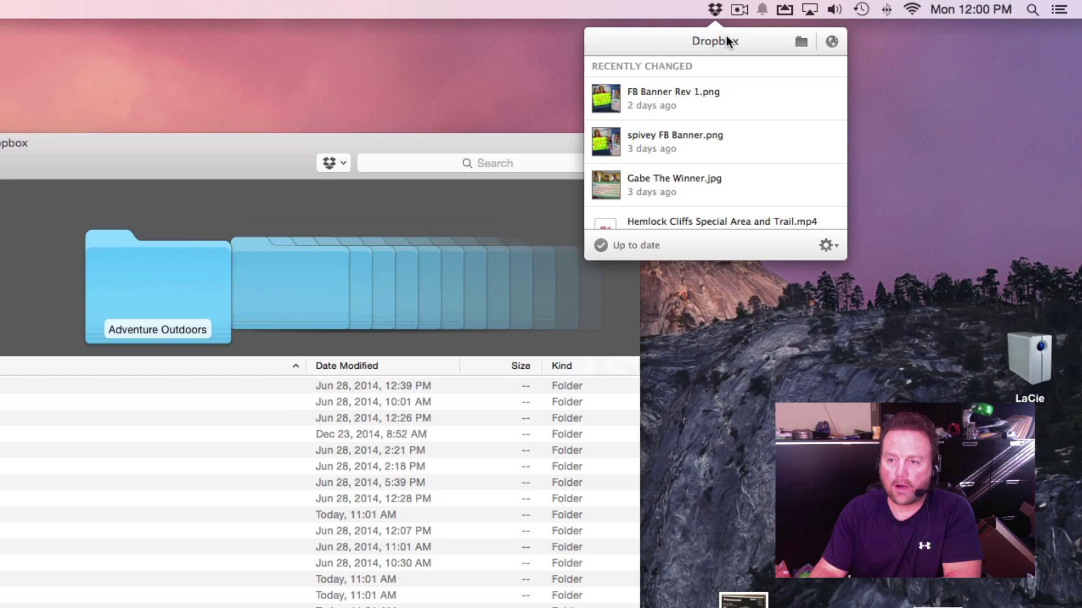
pyautogui.click(827, 247)
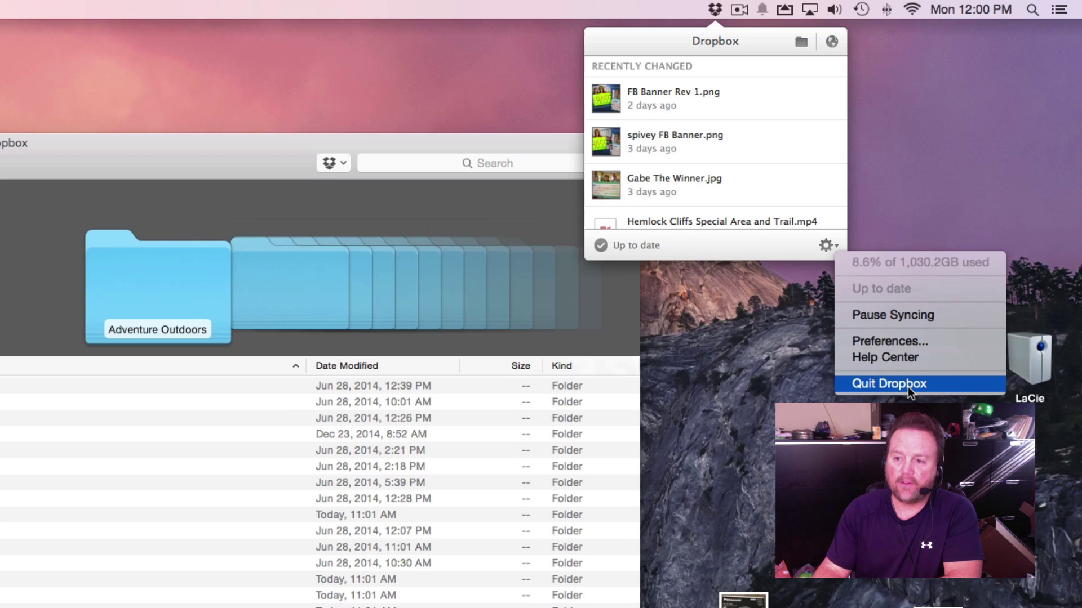
pyautogui.click(876, 383)
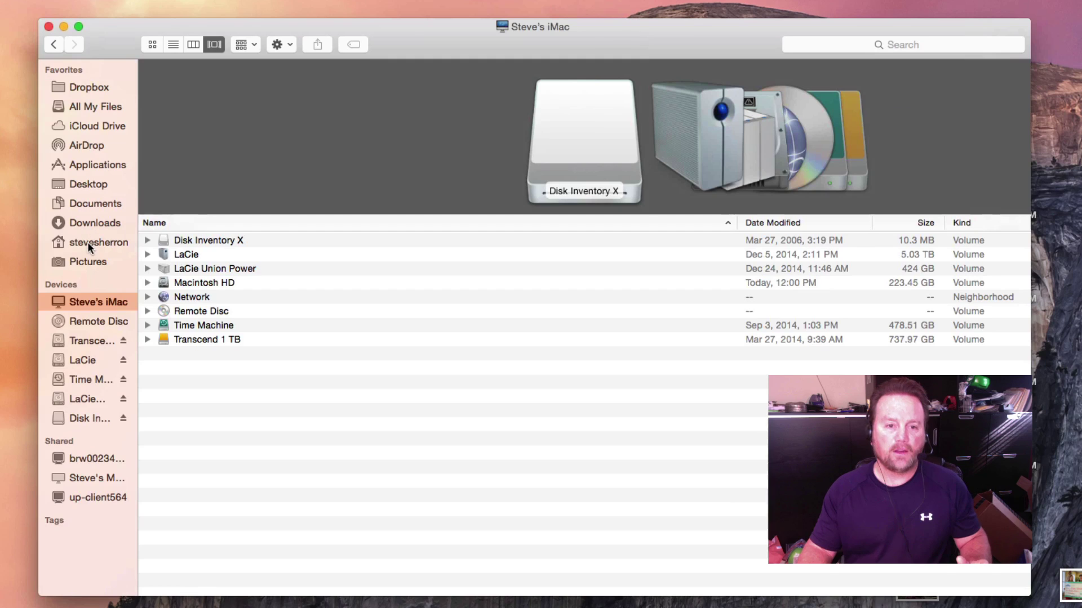
# - Check the home folder's Dropbox folder info: 95.38 GB across 5,211 items
pyautogui.click(91, 243)
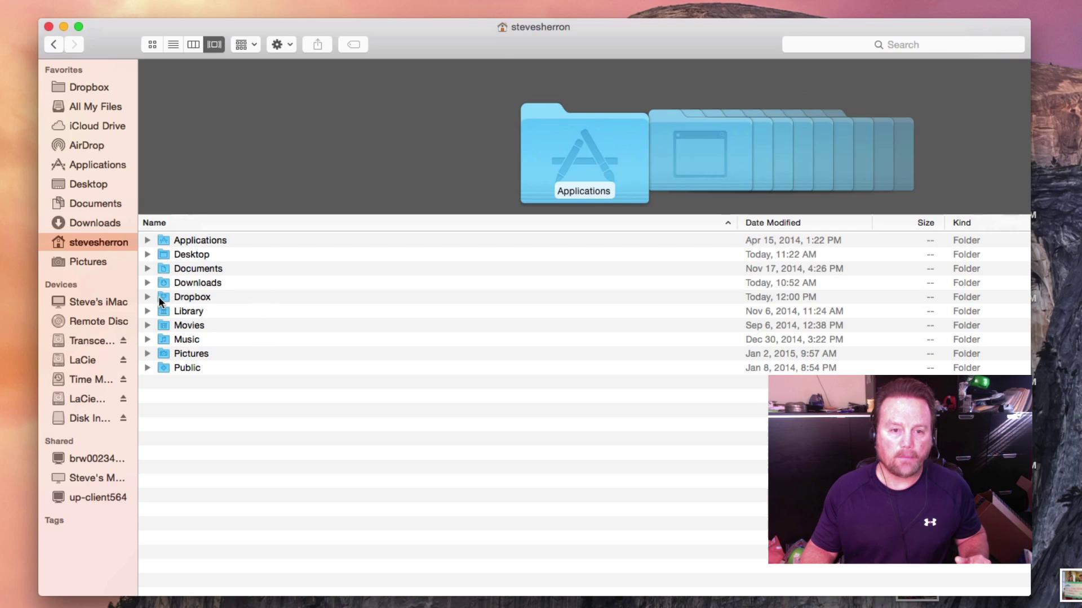
pyautogui.click(187, 298)
pyautogui.rightClick(186, 298)
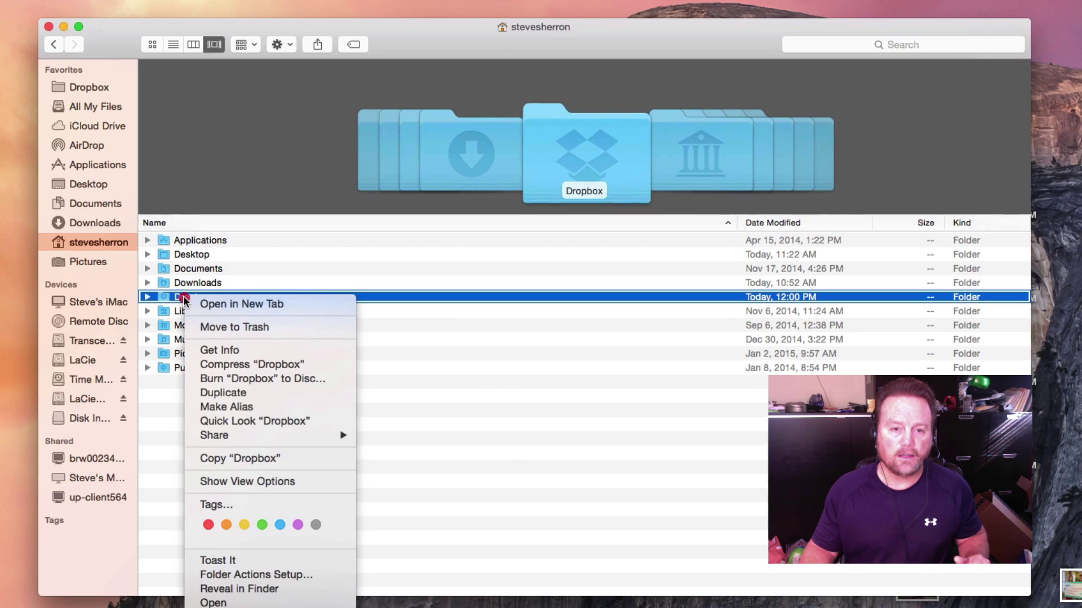
pyautogui.click(228, 349)
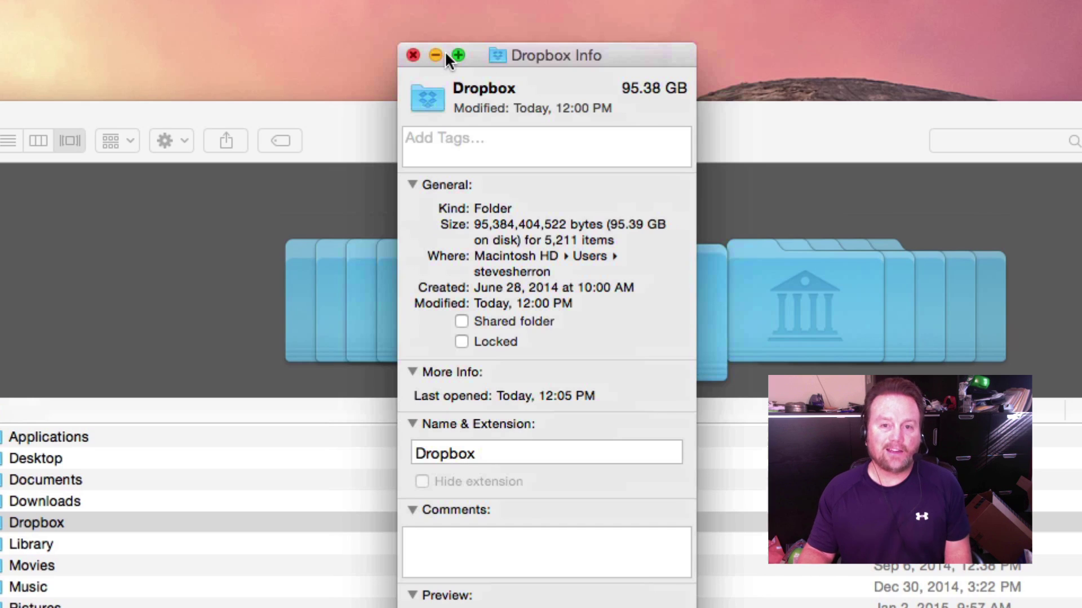
pyautogui.click(414, 54)
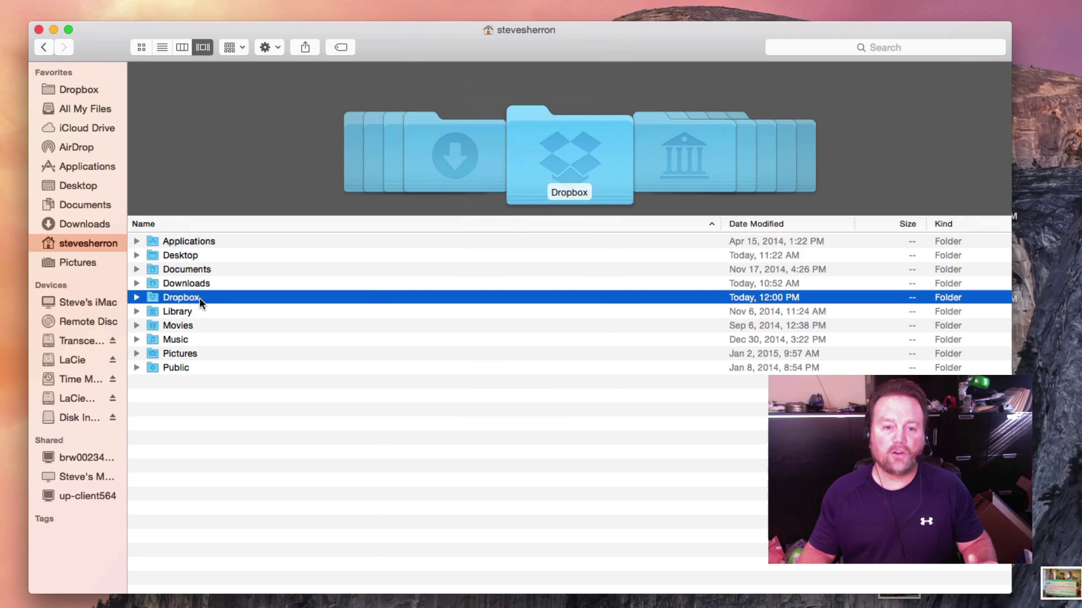
# - Move the Dropbox folder from the home folder to the Trash
pyautogui.rightClick(199, 300)
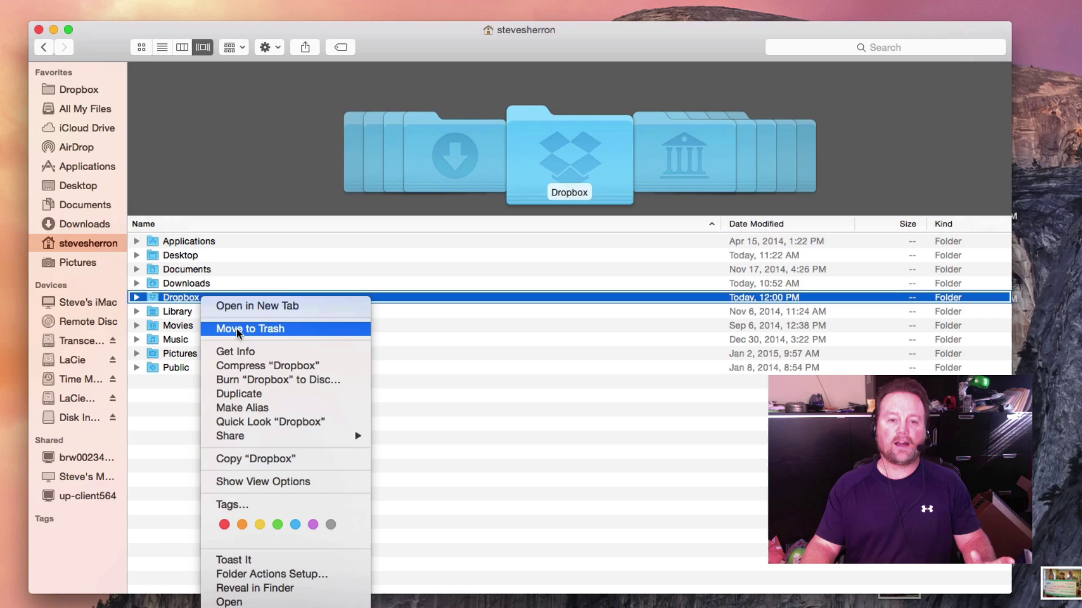
pyautogui.click(388, 331)
pyautogui.moveTo(182, 299); pyautogui.dragTo(345, 329)
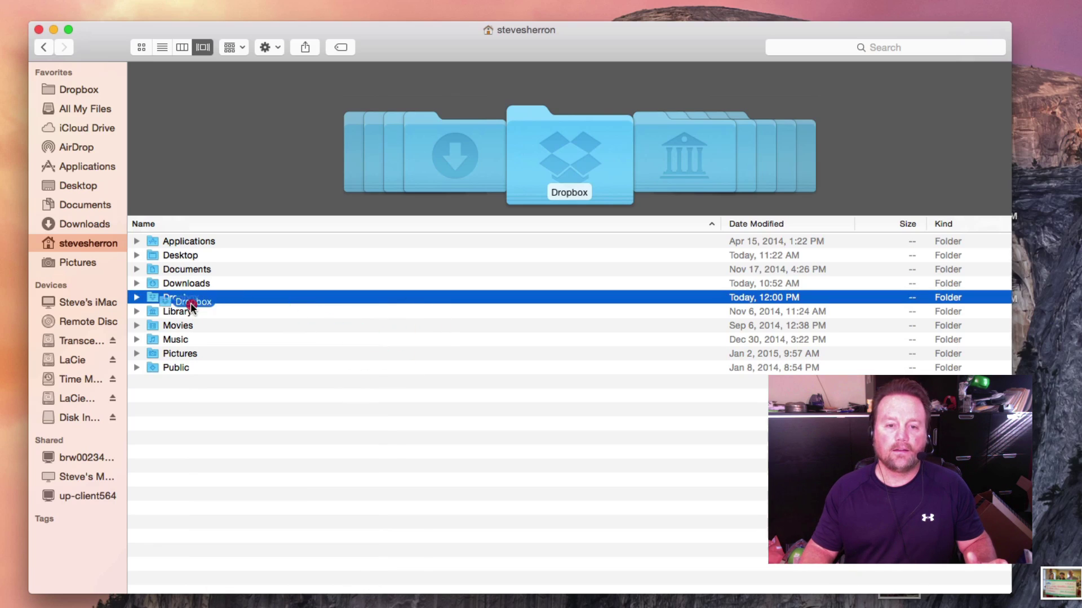
pyautogui.moveTo(191, 306); pyautogui.dragTo(179, 303)
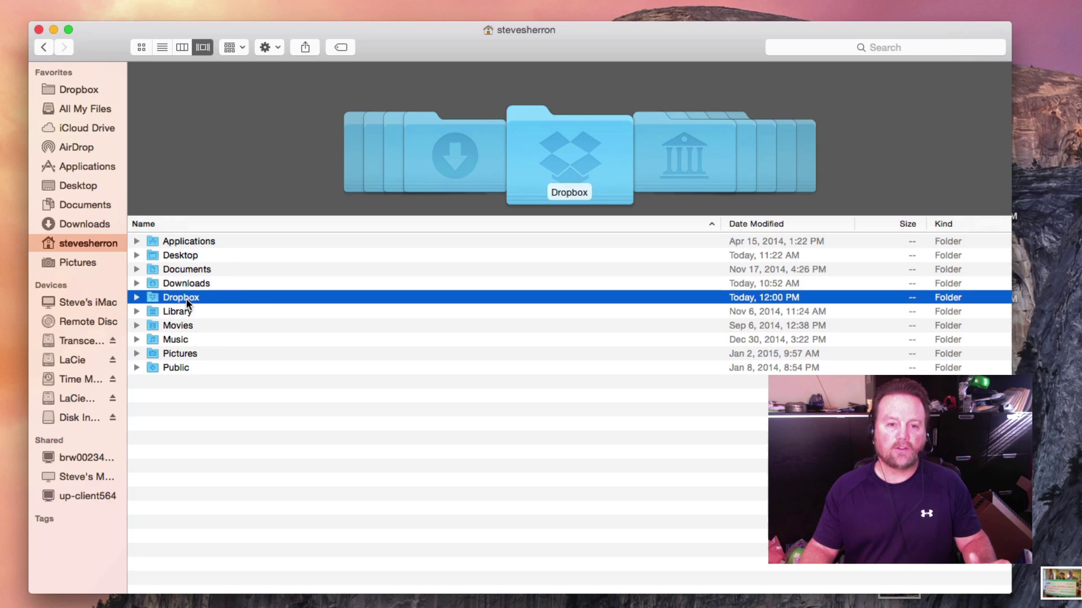
pyautogui.rightClick(186, 298)
pyautogui.click(247, 328)
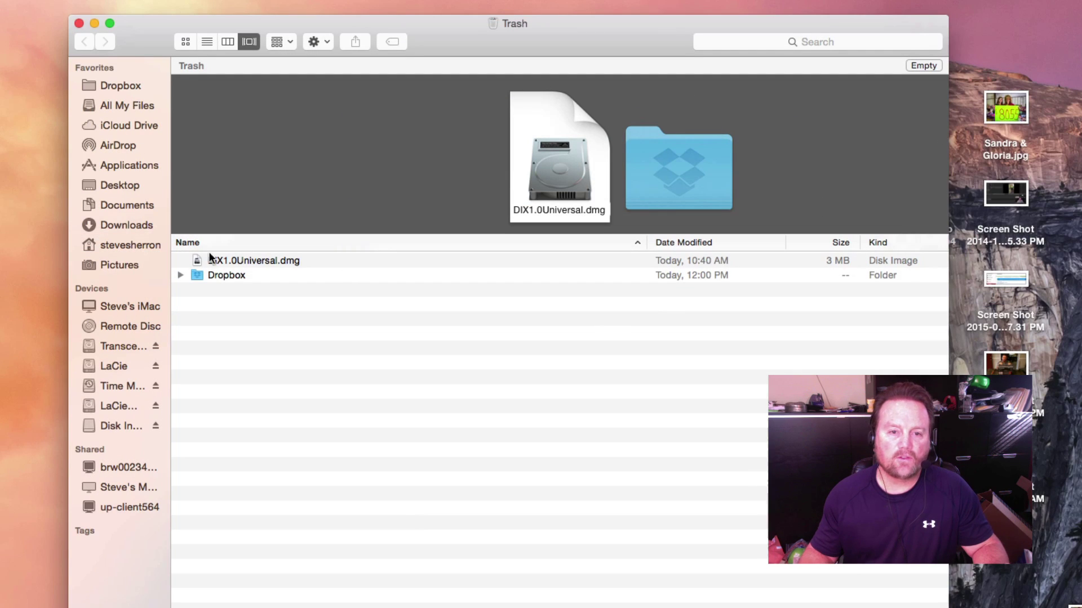
# - Empty the Trash holding Dropbox, confirming the erase and the in-use disk image warning
pyautogui.click(225, 275)
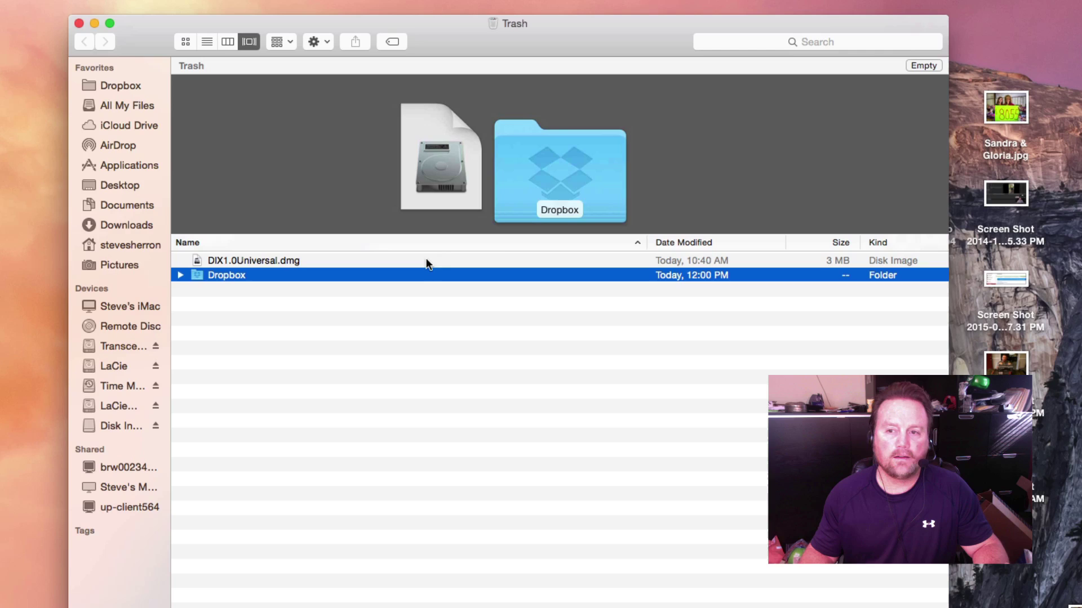
pyautogui.click(921, 66)
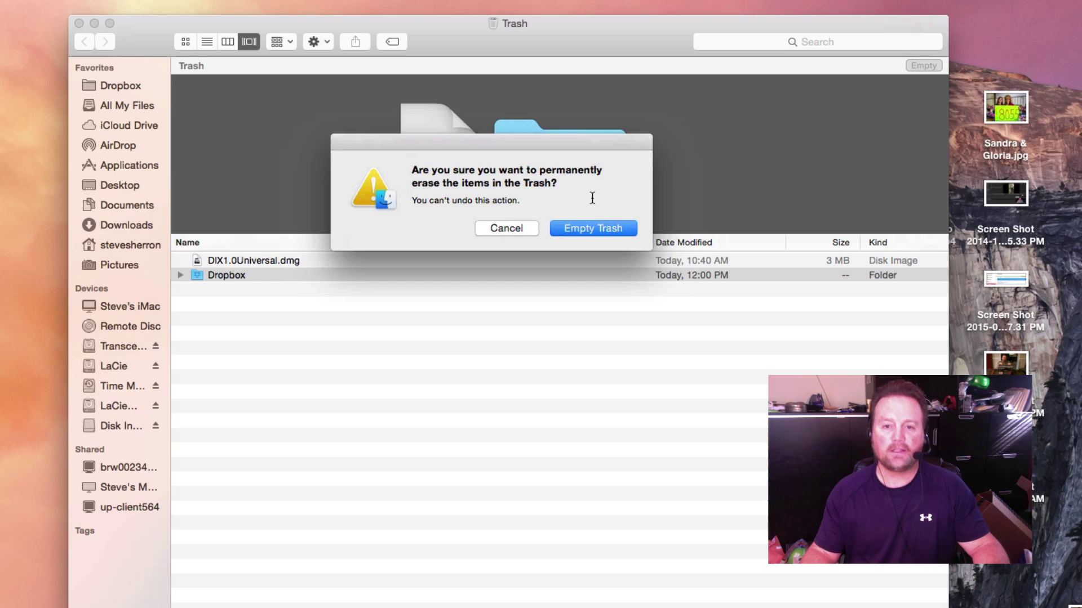
pyautogui.click(587, 230)
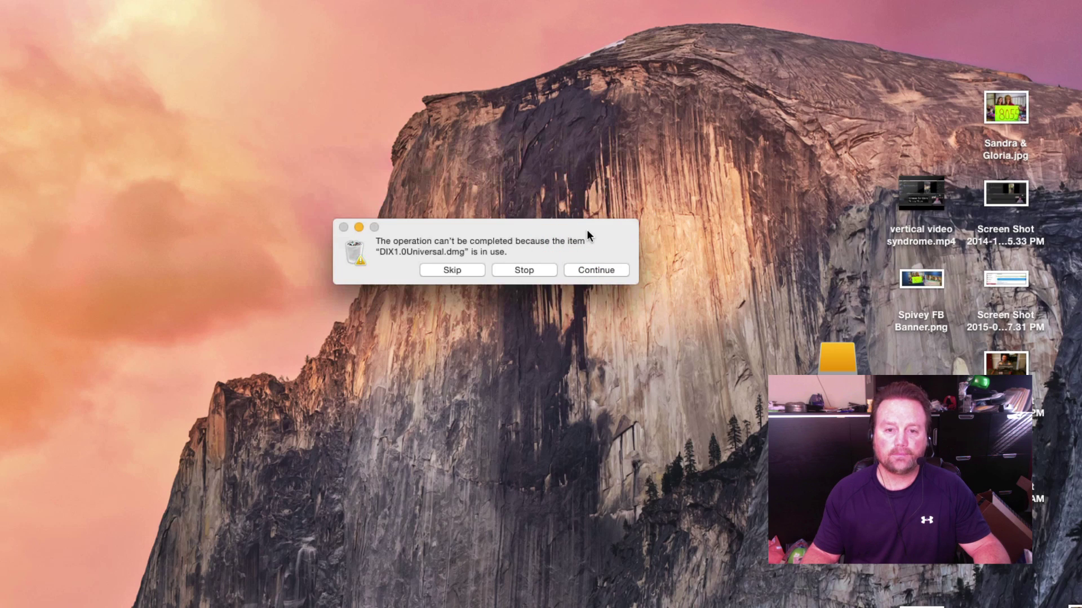
pyautogui.click(599, 269)
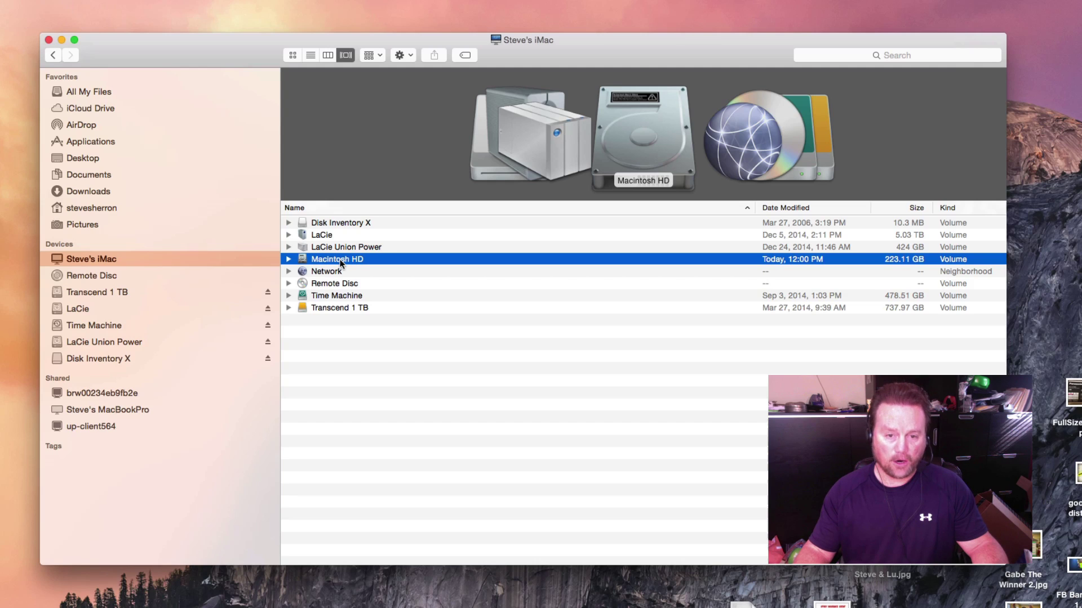
# - Verify Macintosh HD's Get Info now reports 121.59 GB available
pyautogui.rightClick(341, 264)
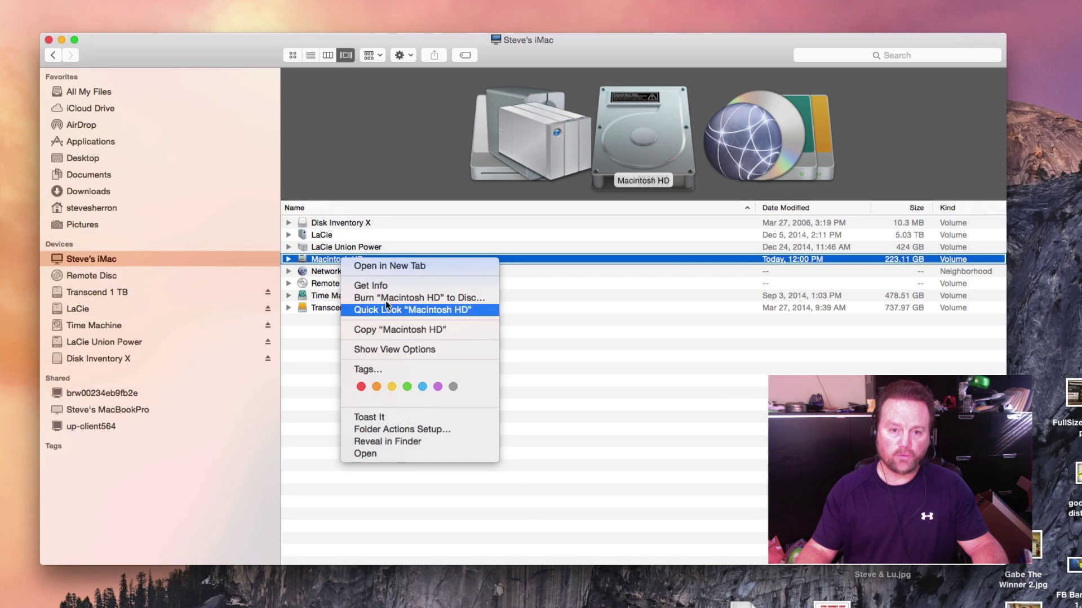
pyautogui.click(381, 267)
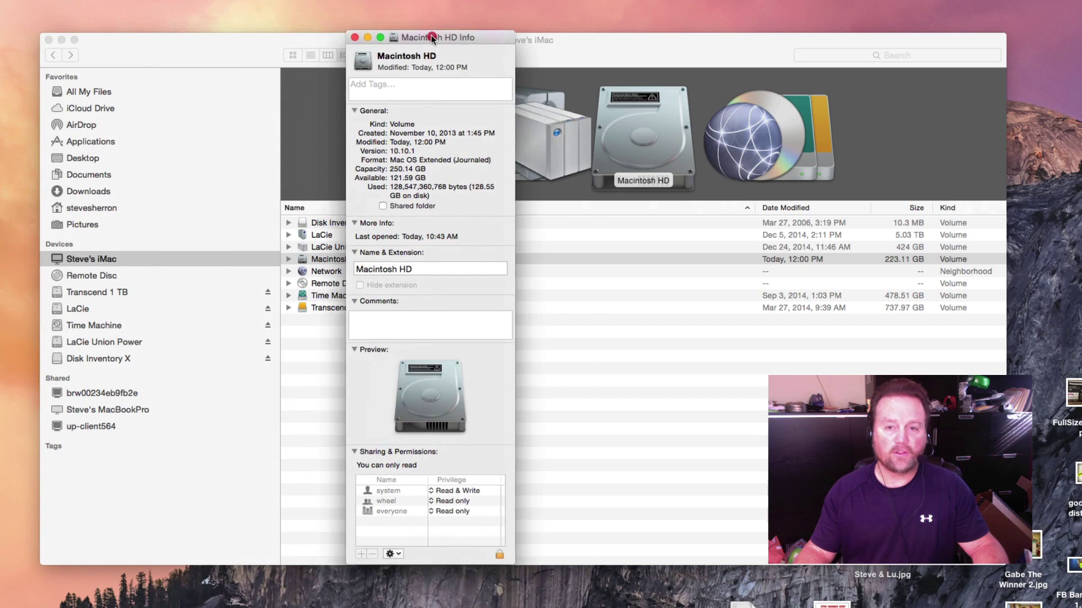
pyautogui.moveTo(398, 40); pyautogui.dragTo(547, 42)
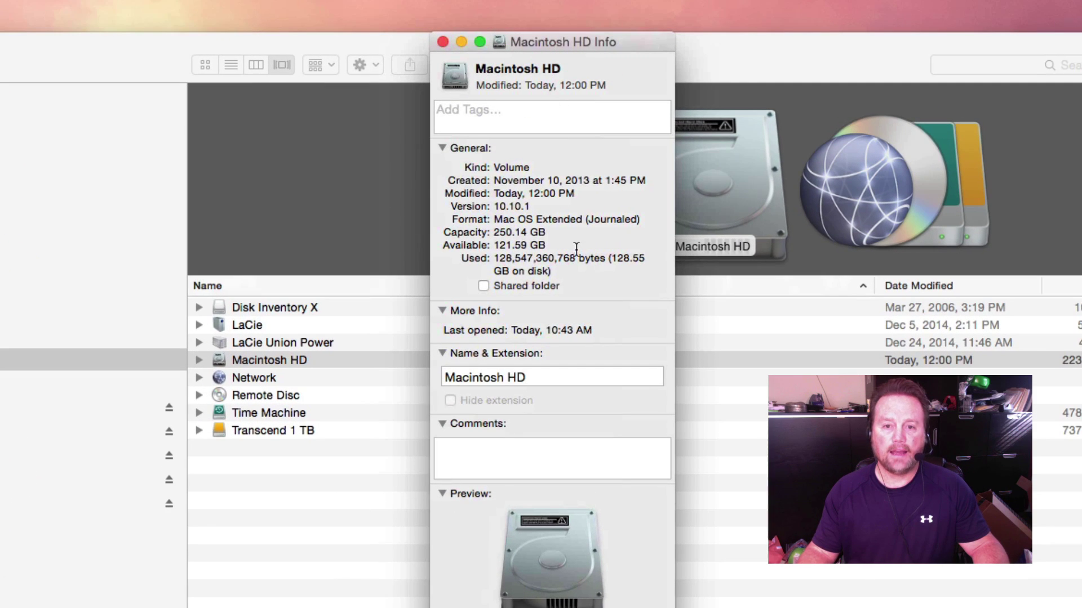
pyautogui.moveTo(549, 245); pyautogui.dragTo(493, 245)
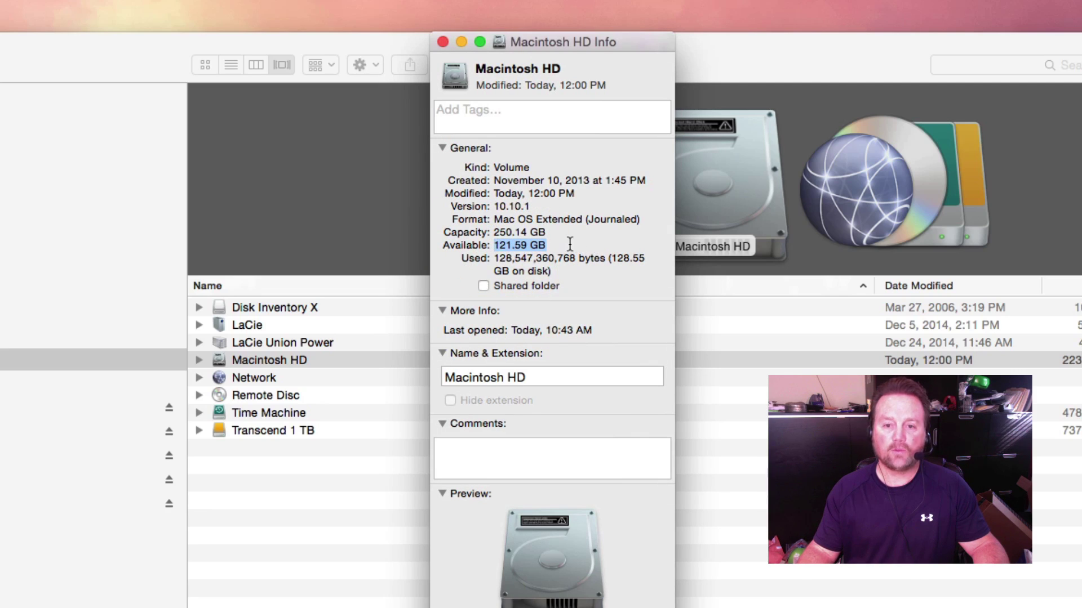
pyautogui.click(571, 245)
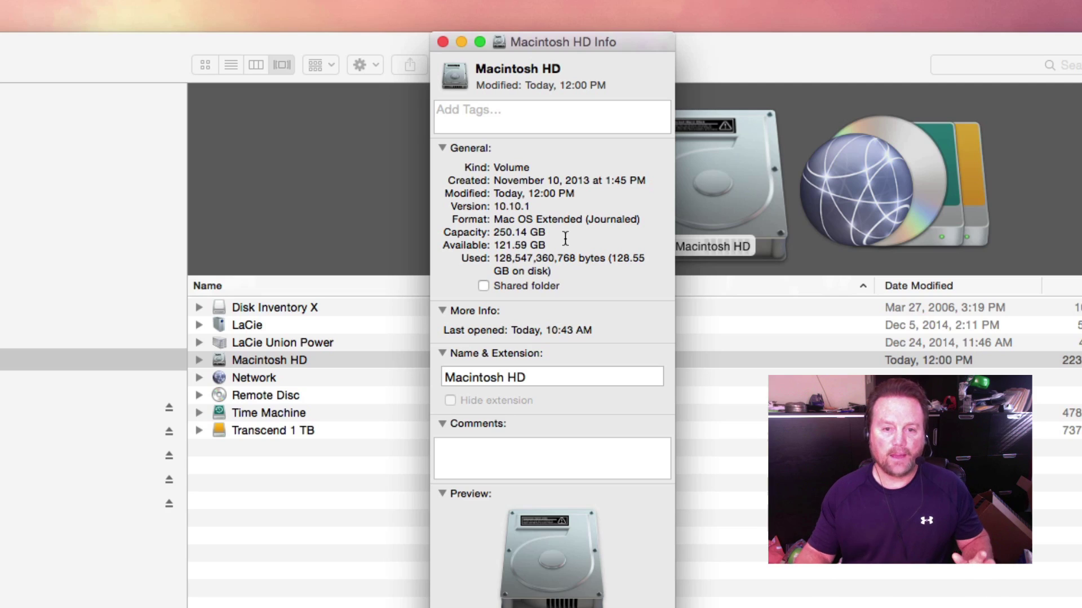
pyautogui.click(441, 41)
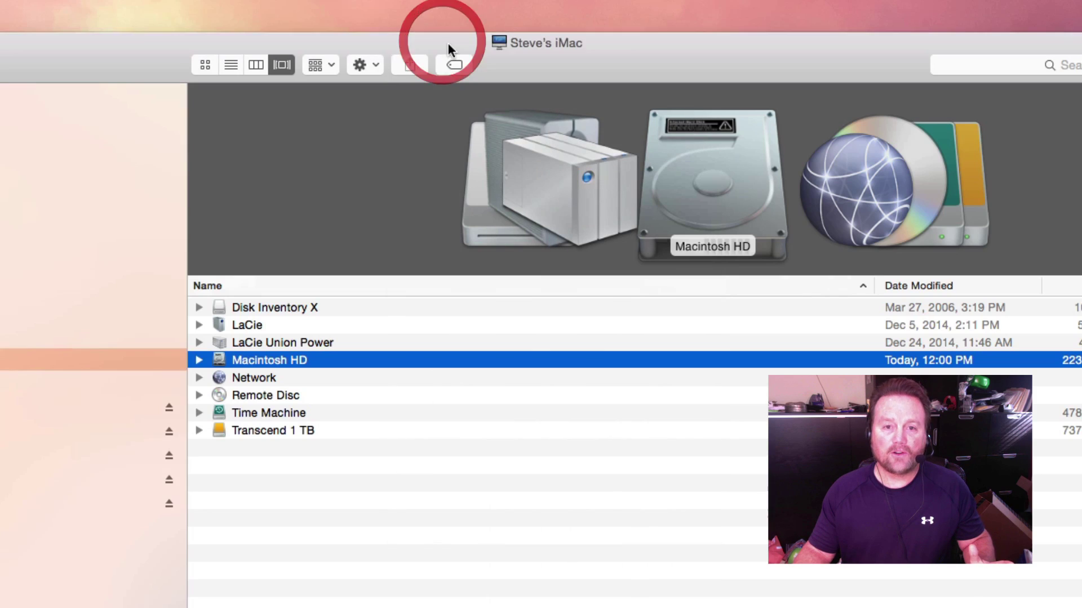